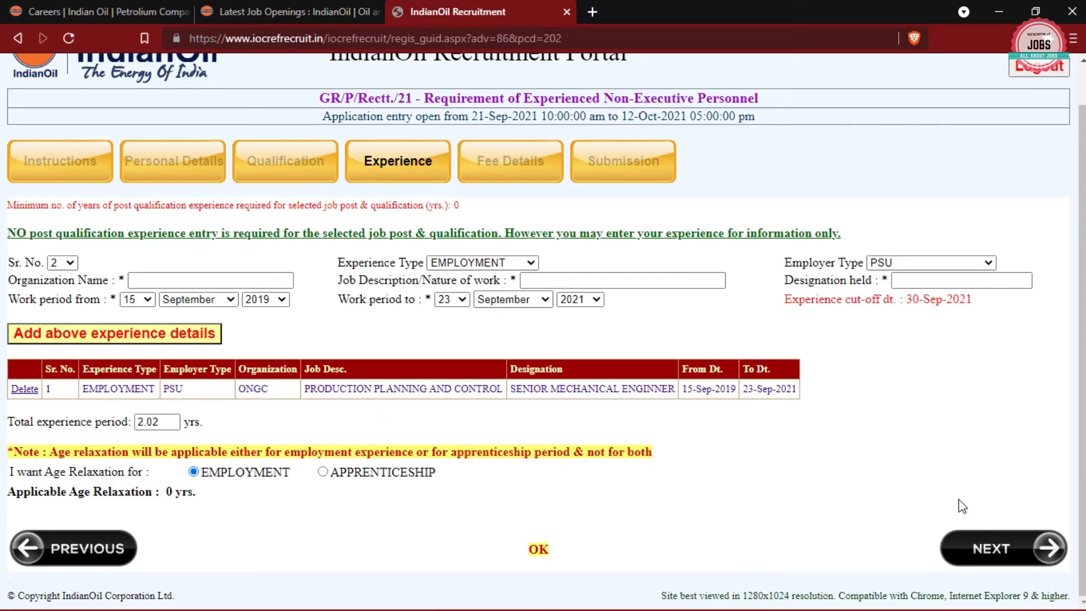
# - Proceed past the experience and fee details sections, validate the IndianOil application and submit it
pyautogui.click(991, 556)
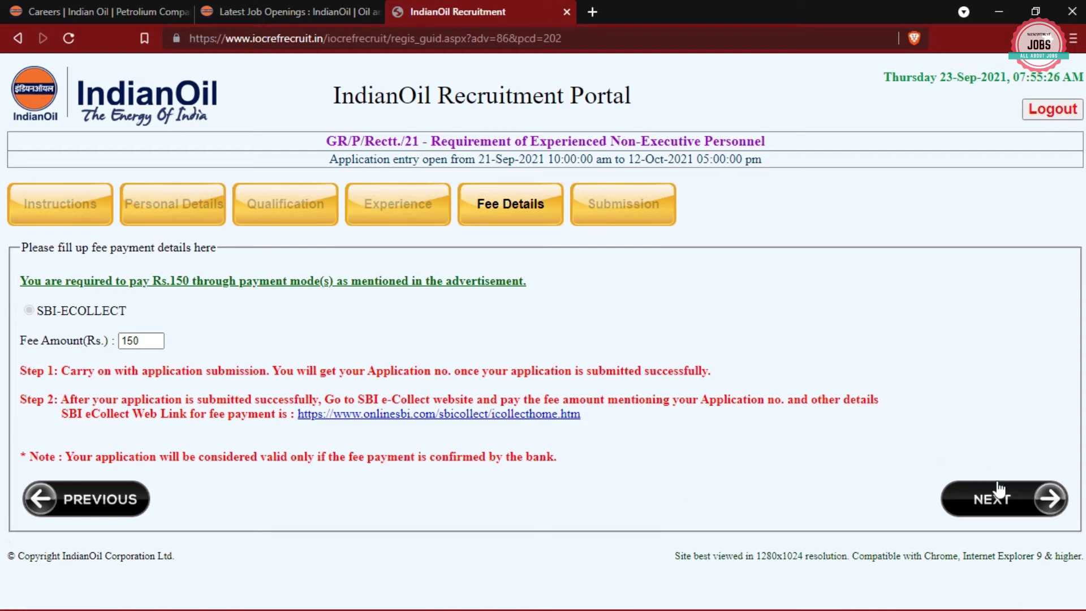
pyautogui.click(1003, 497)
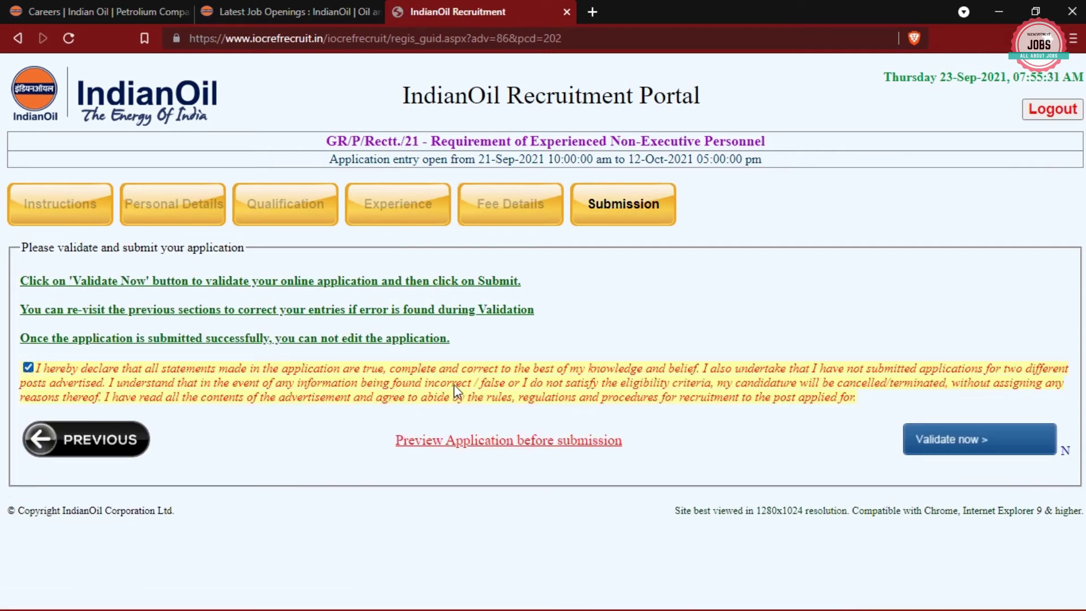
pyautogui.click(943, 449)
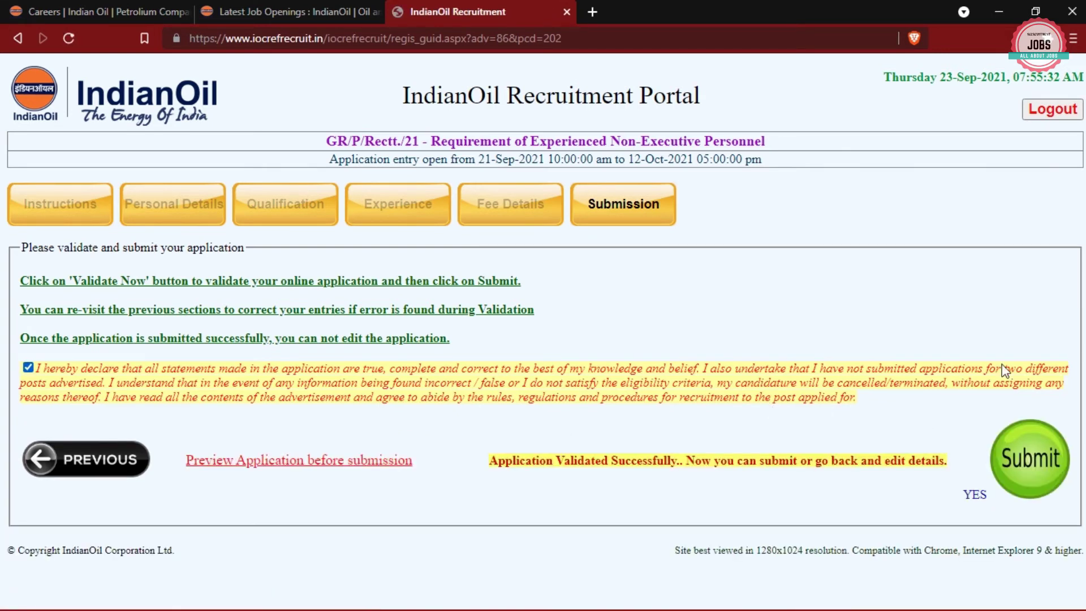
pyautogui.click(1033, 459)
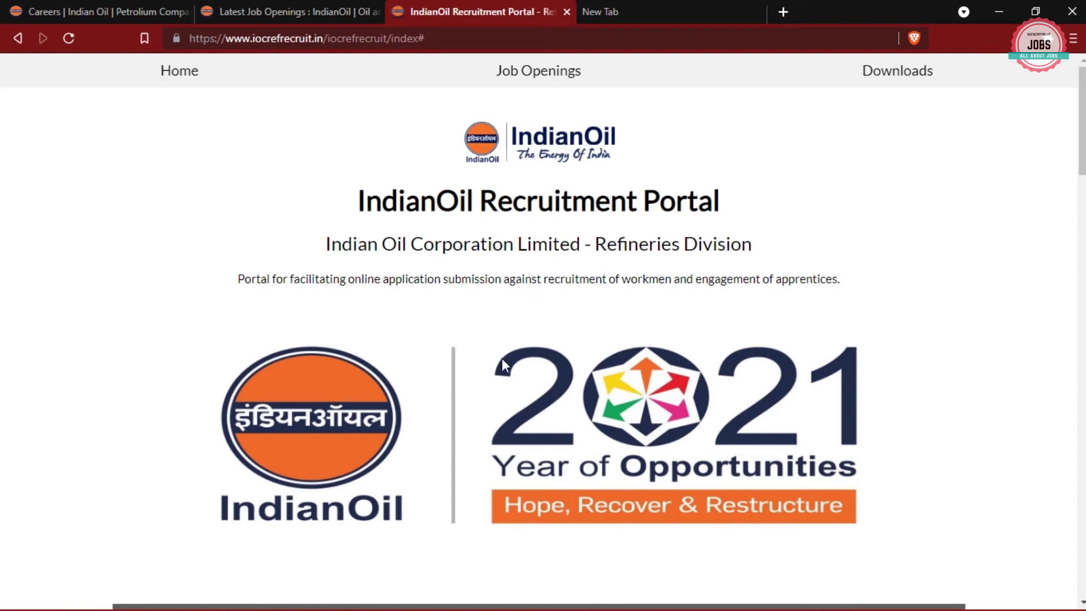
# - Go to the recruitment portal's Downloads section and examine the fields and links for retrieving the application form and call letter
pyautogui.click(882, 72)
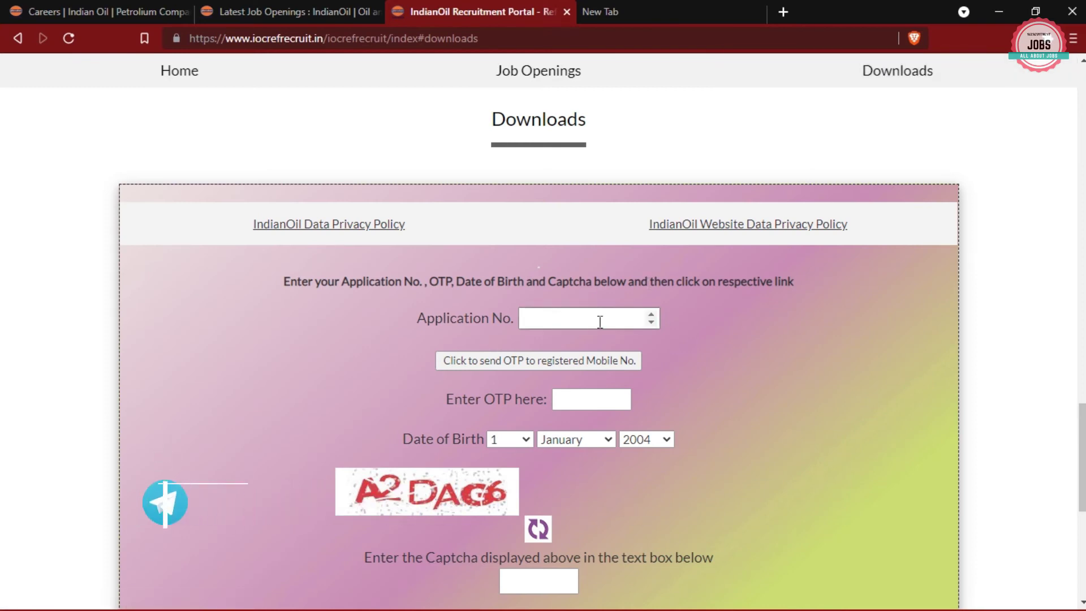
pyautogui.scroll(-1, 589, 316)
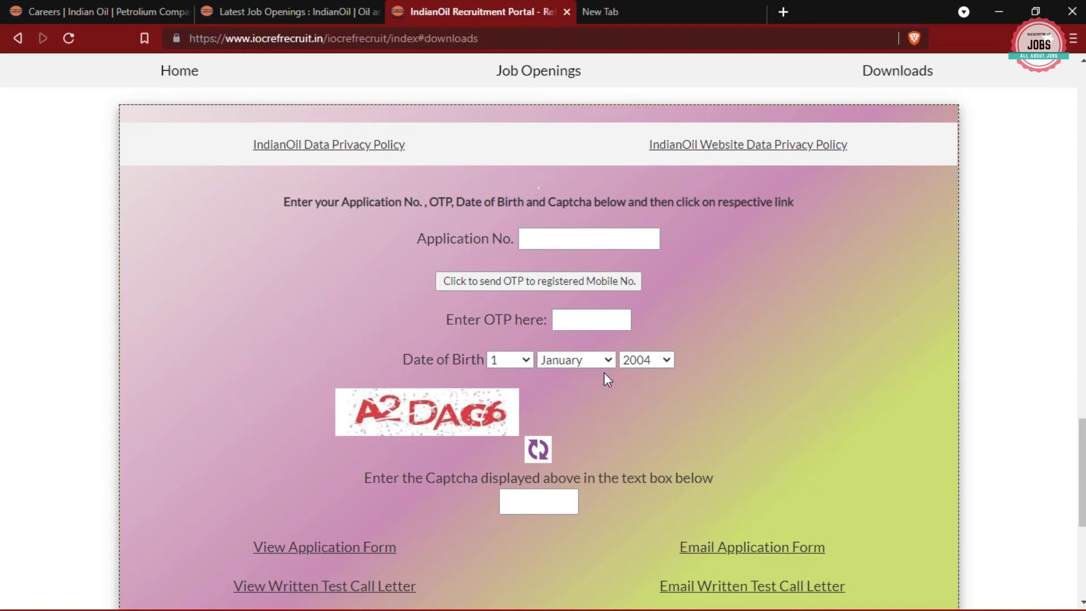
pyautogui.scroll(-1, 605, 372)
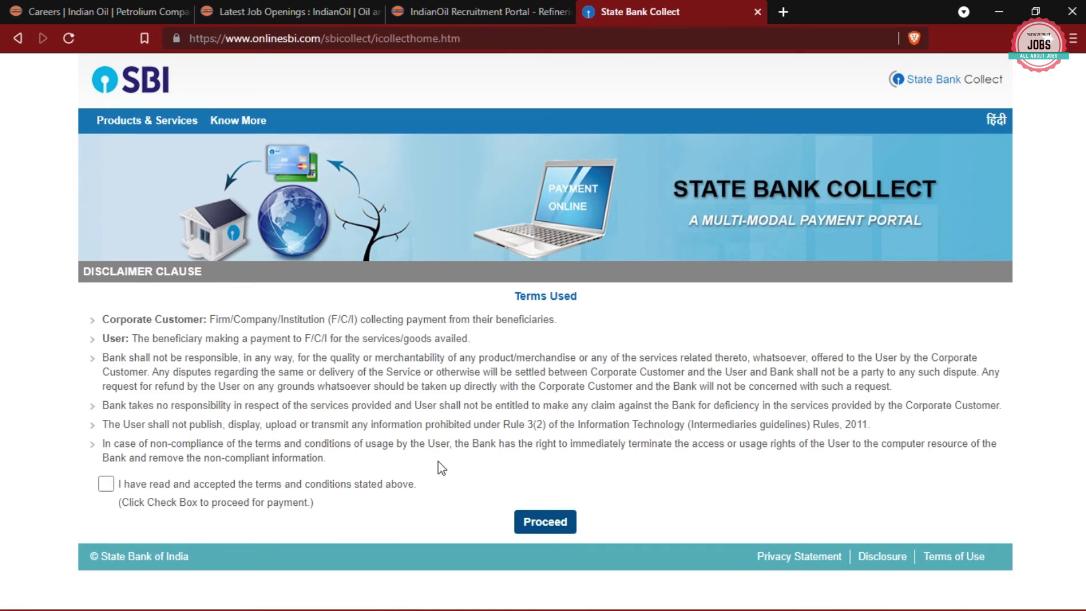
# - Accept the State Bank Collect terms and select All India as the state and PSU - PUBLIC SECTOR UNDERTAKING as the institution type
pyautogui.click(106, 485)
pyautogui.click(545, 521)
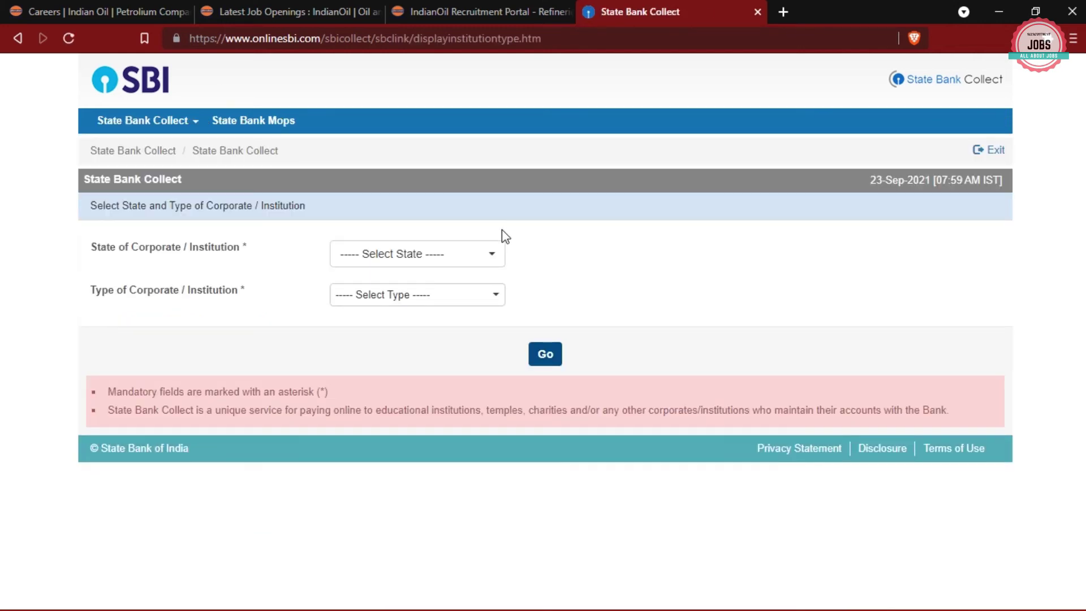
pyautogui.click(480, 258)
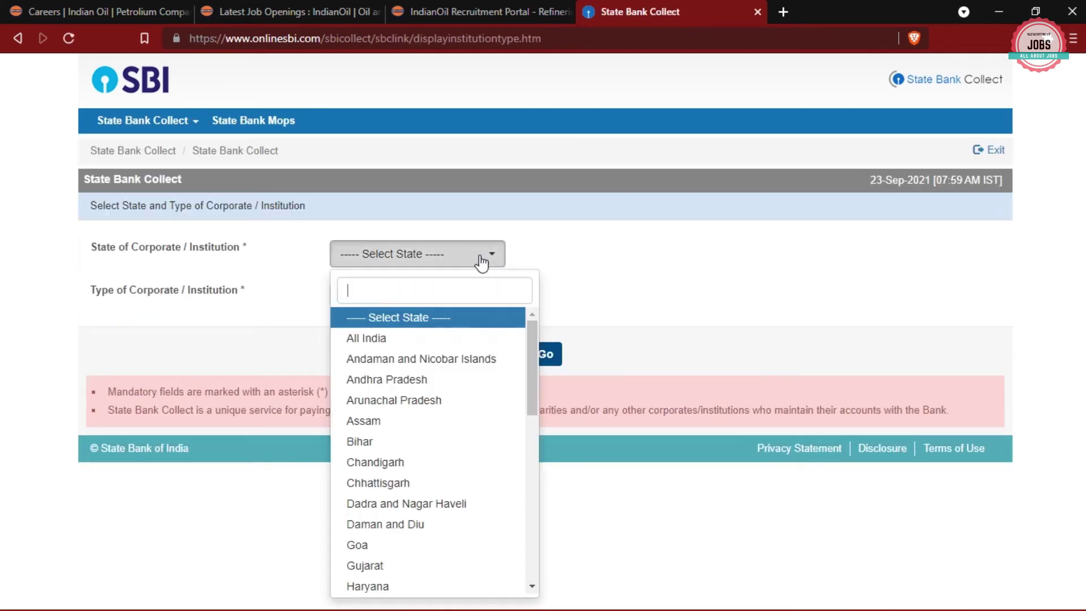
pyautogui.click(383, 339)
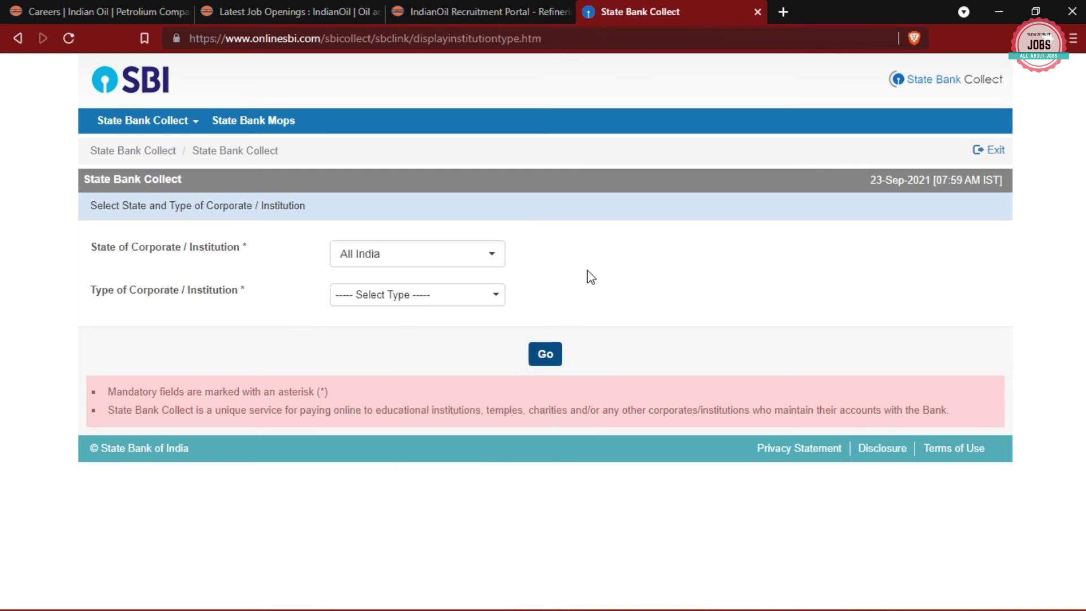
pyautogui.click(456, 298)
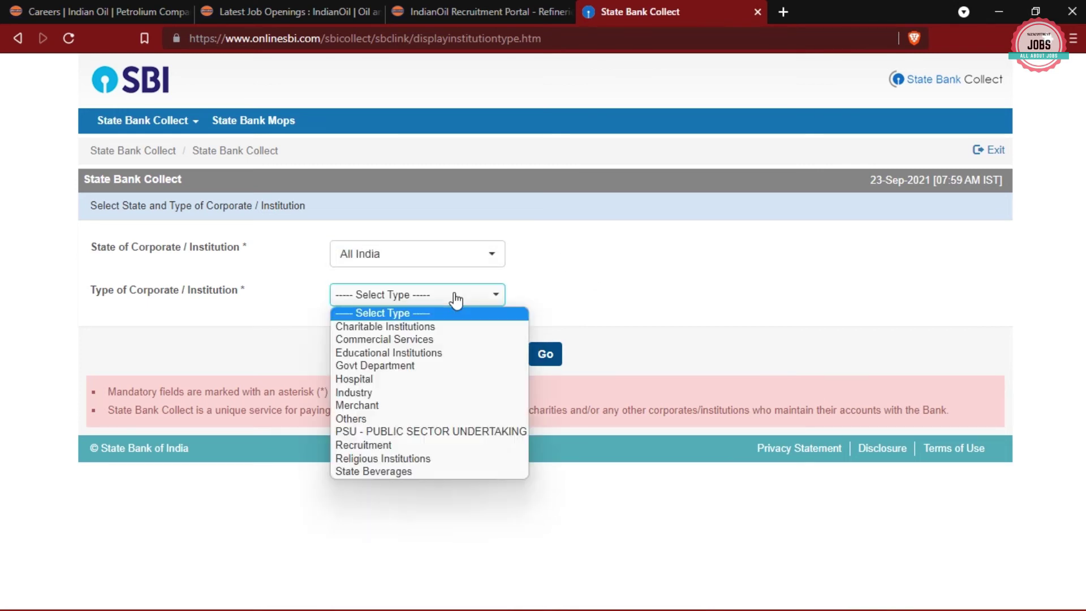
pyautogui.click(388, 431)
pyautogui.click(544, 355)
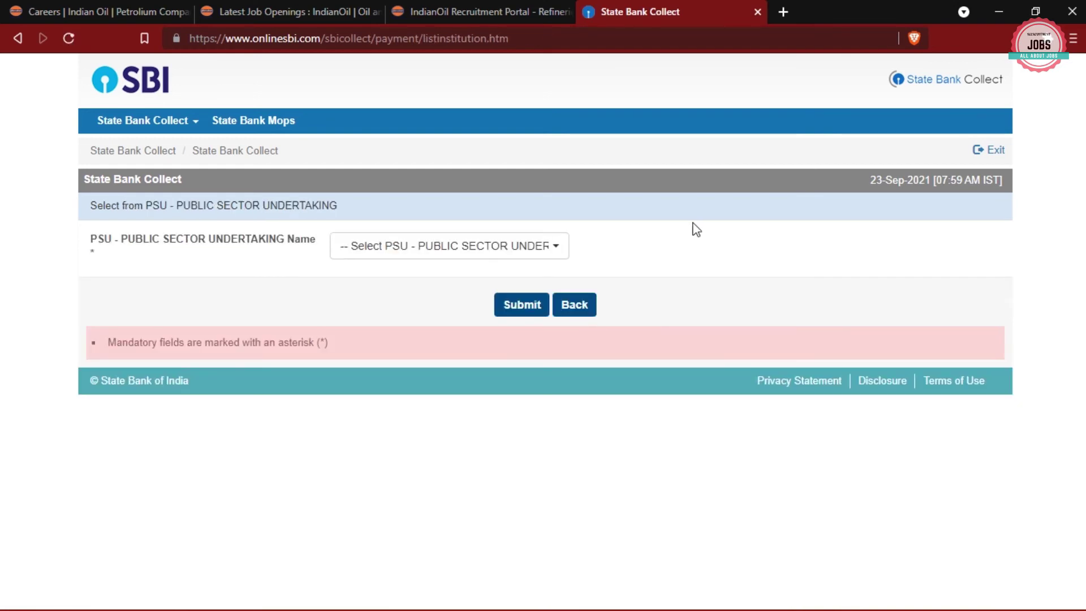
# - Select INDIAN OIL CORPORATION LTD as the public sector undertaking and GUWAHATI REFINERY as the payment category
pyautogui.click(534, 248)
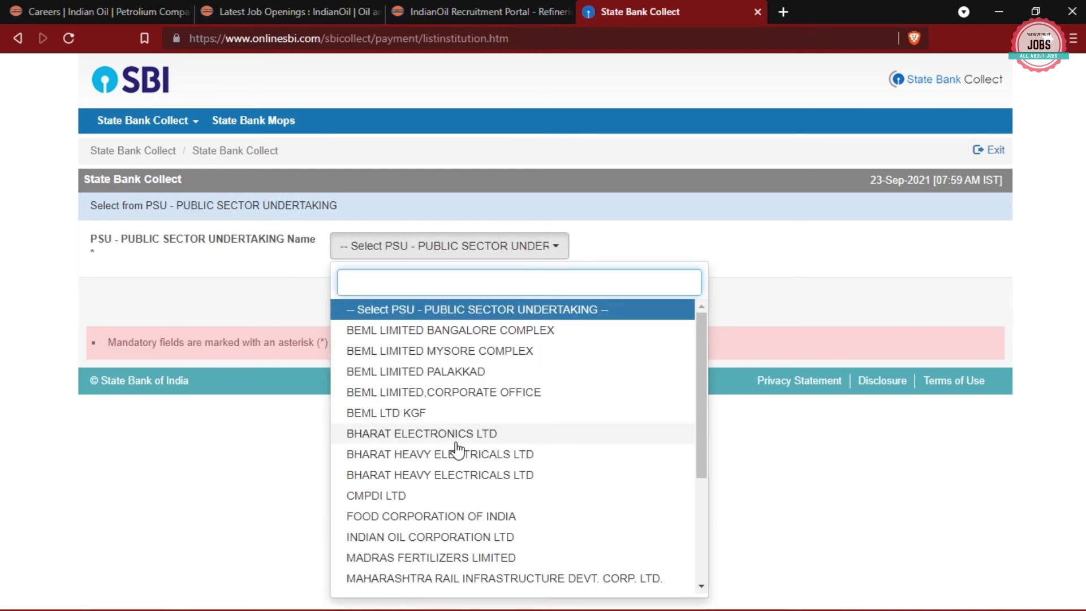
pyautogui.click(456, 537)
pyautogui.click(520, 307)
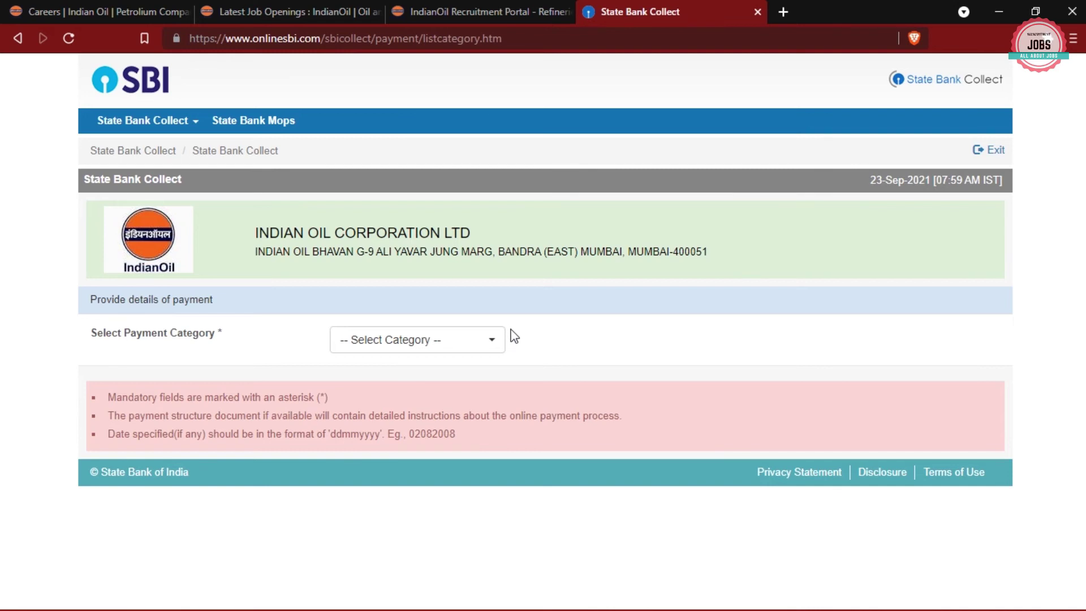
pyautogui.click(500, 340)
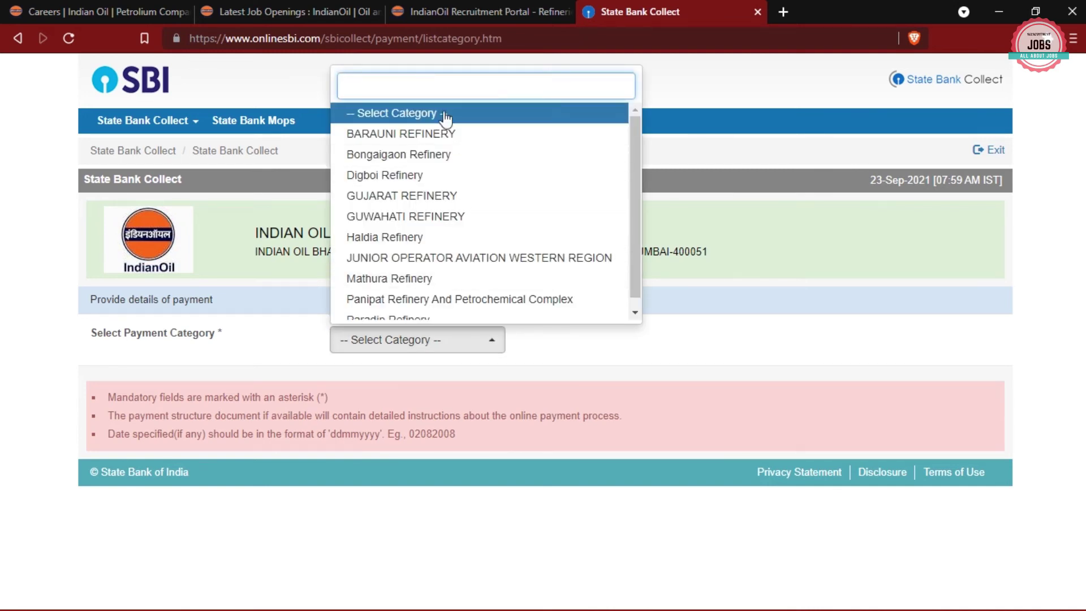
pyautogui.click(484, 216)
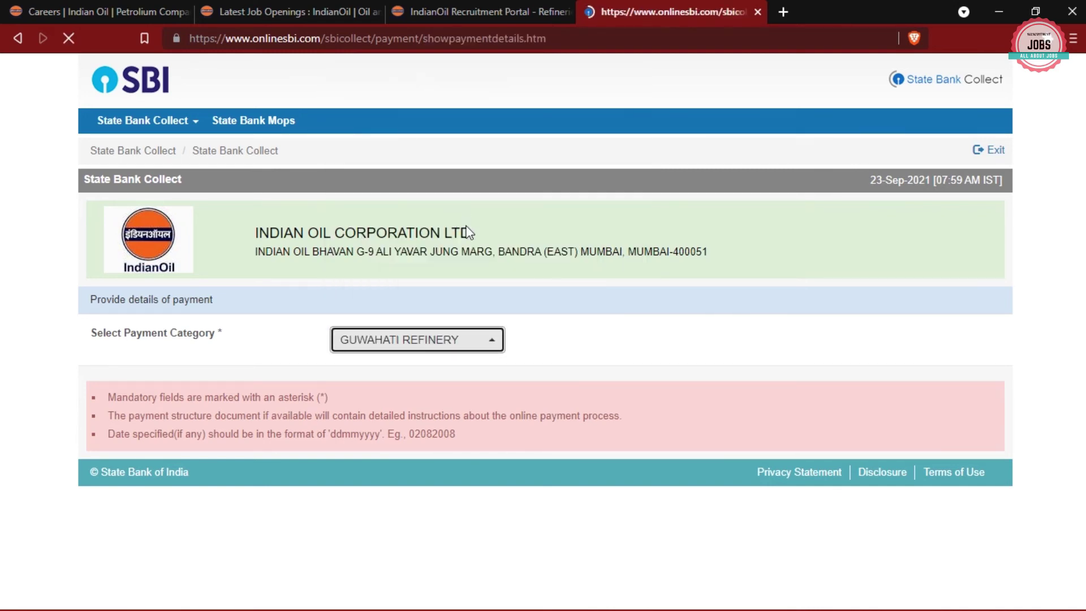
# - Examine the payment form's candidate fields and look up the post codes in the recruitment PDF in Adobe Acrobat Reader
pyautogui.scroll(-2, 514, 291)
pyautogui.scroll(-2, 515, 288)
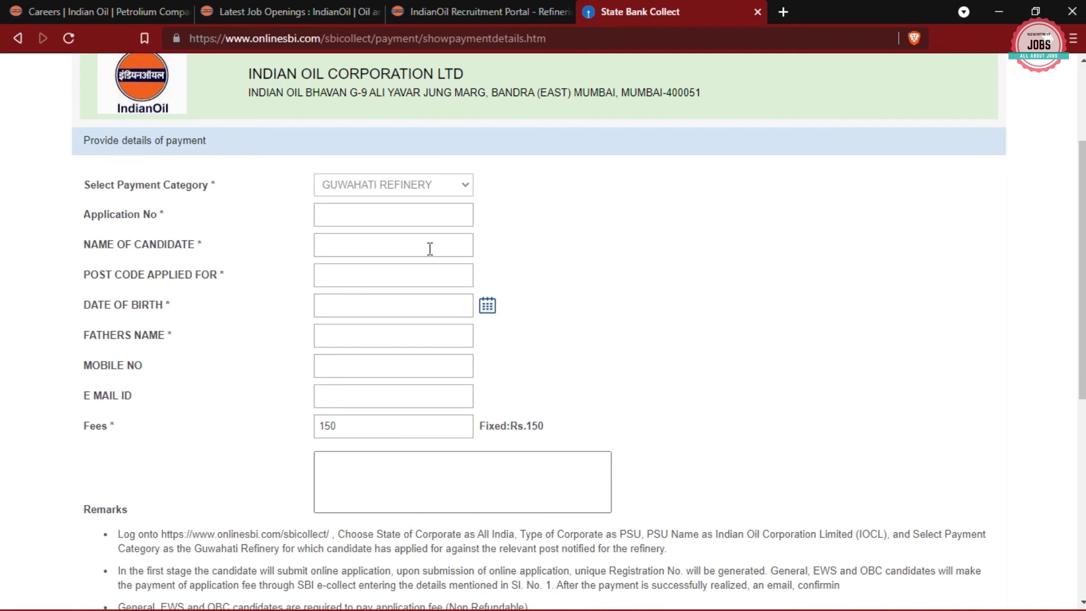
pyautogui.scroll(-1, 430, 248)
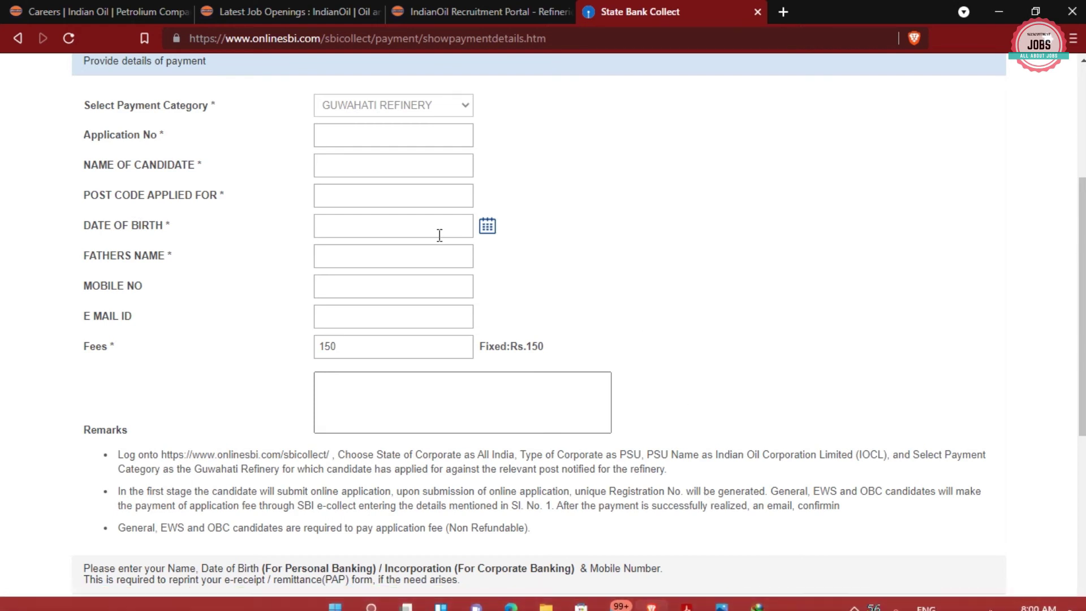
pyautogui.click(687, 598)
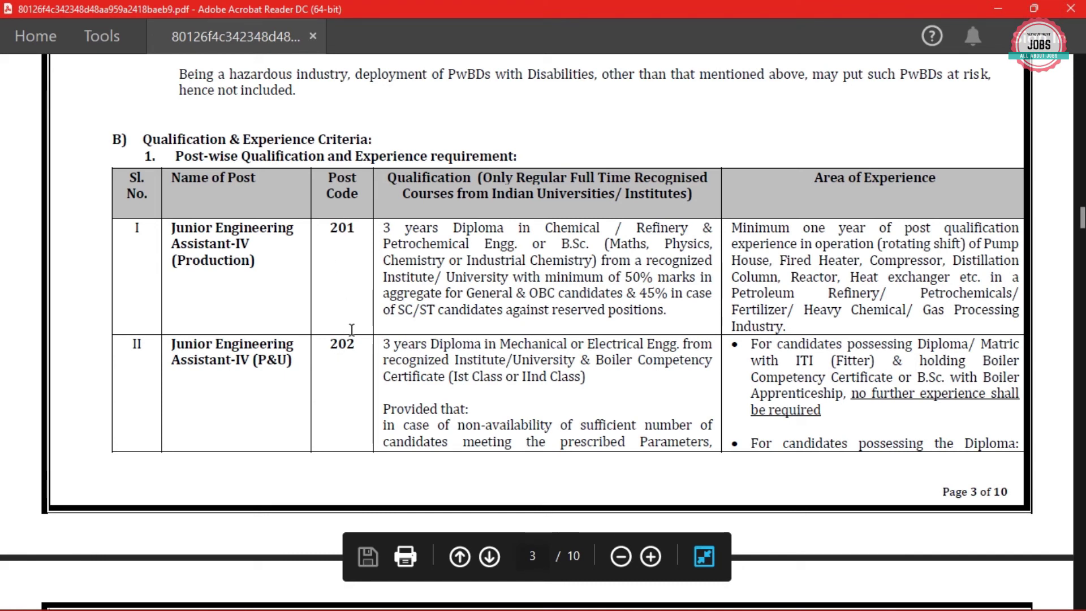
pyautogui.scroll(-1, 345, 329)
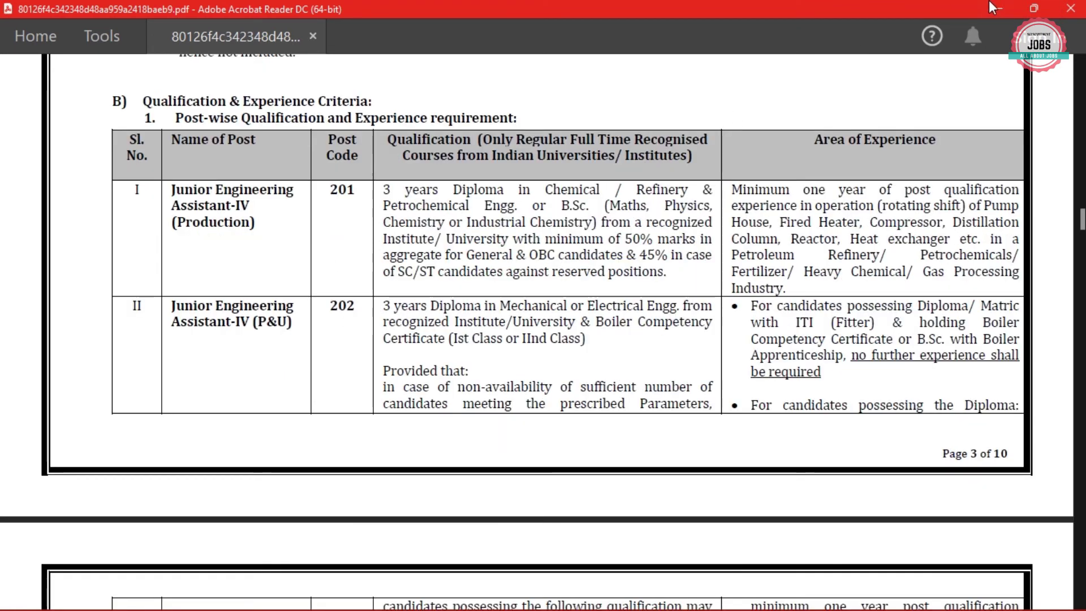
pyautogui.hotkey('alt', 'Tab')
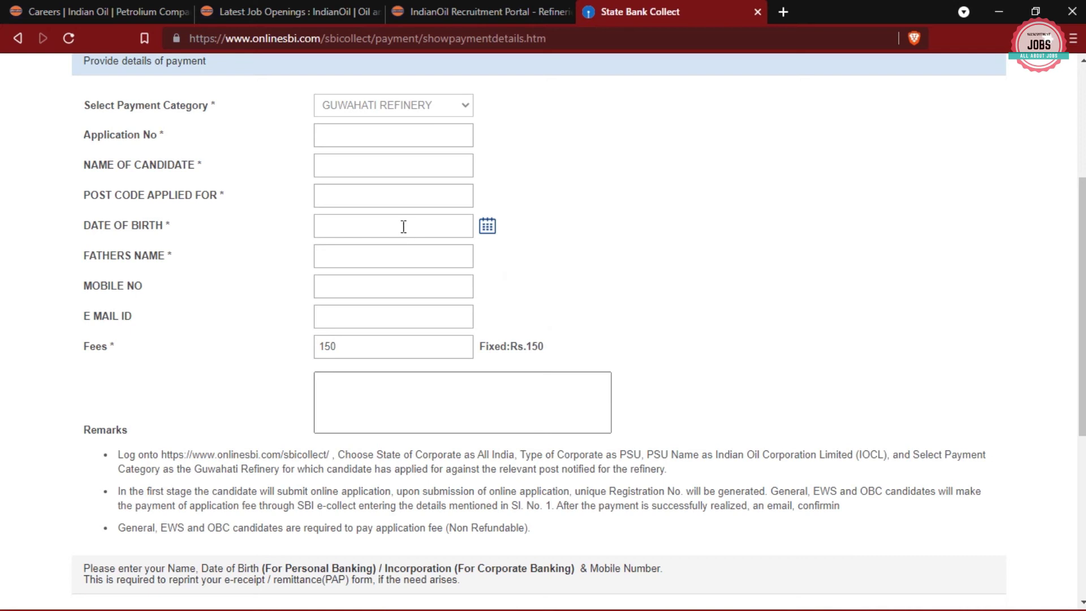
# - Review the remaining payment form fields, submit the completed details and confirm the fee transaction
pyautogui.scroll(-1, 339, 203)
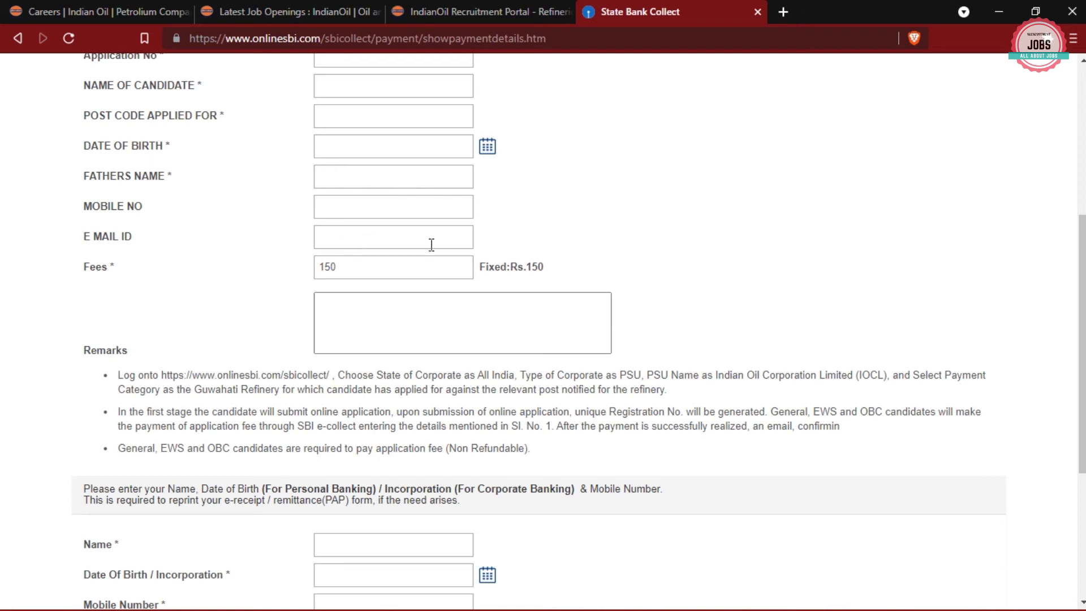
pyautogui.scroll(-2, 432, 245)
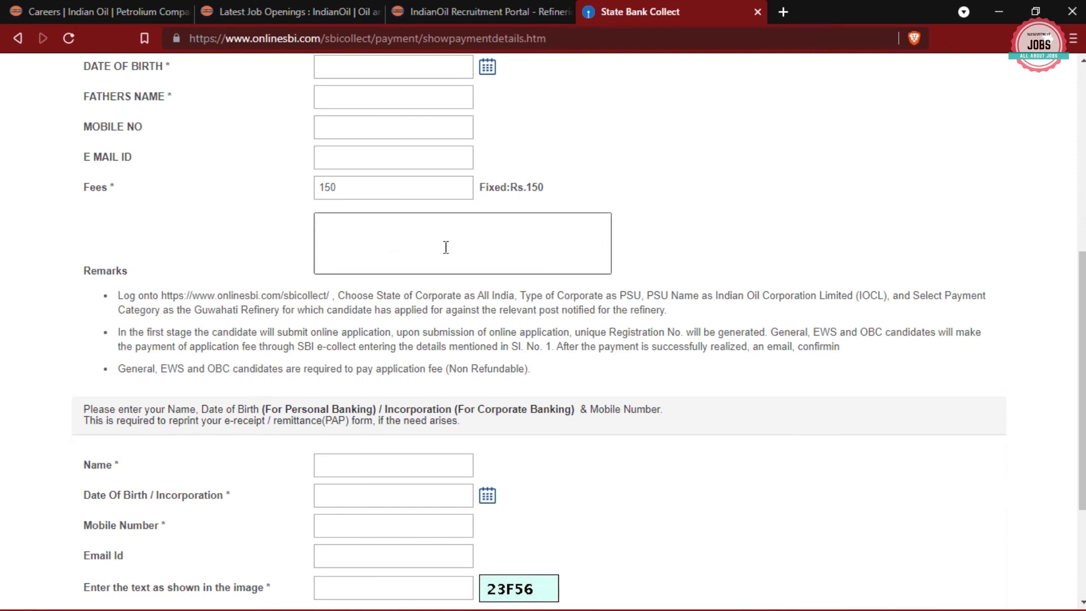
pyautogui.scroll(-4, 495, 243)
pyautogui.scroll(2, 502, 251)
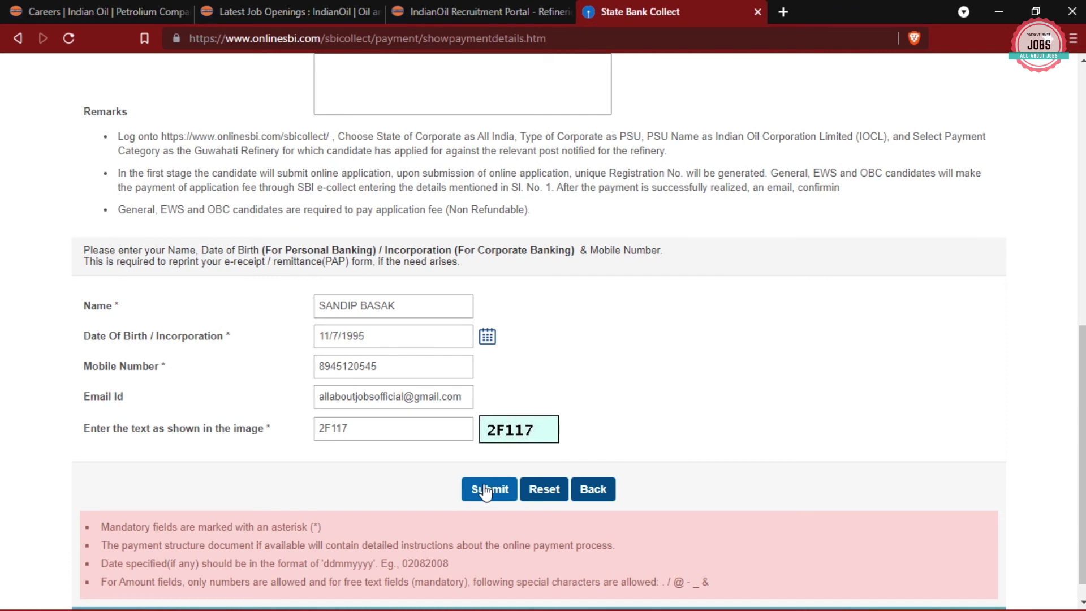
pyautogui.click(487, 488)
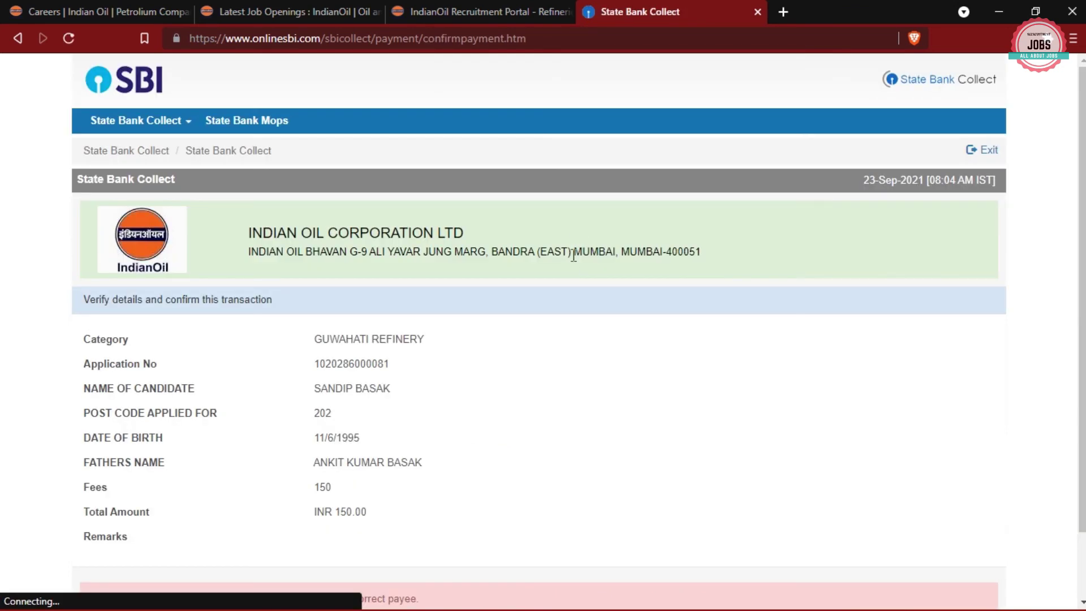
pyautogui.scroll(-2, 548, 286)
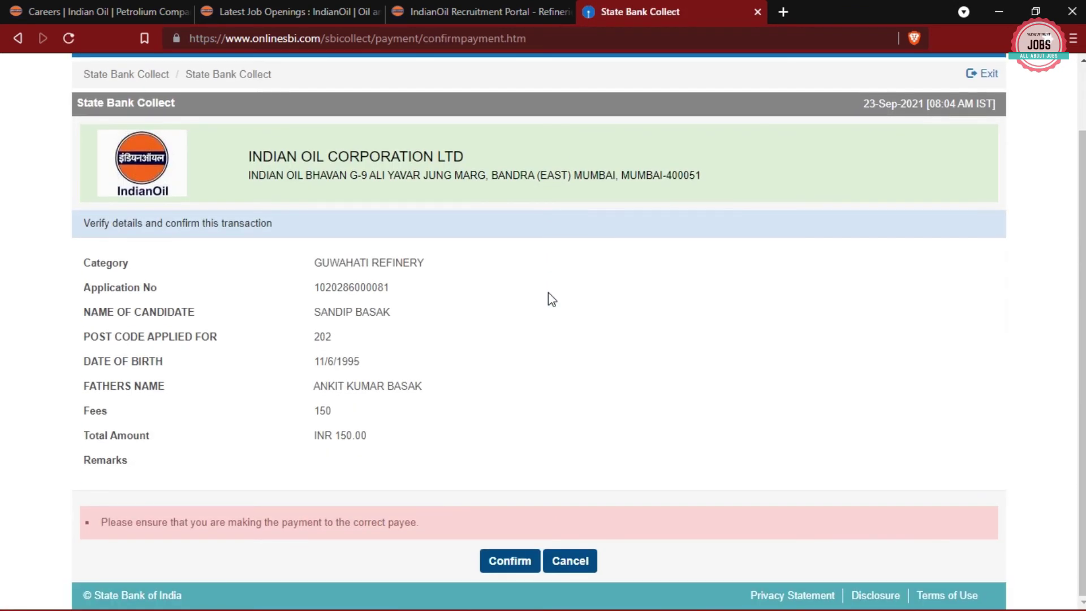
pyautogui.click(488, 559)
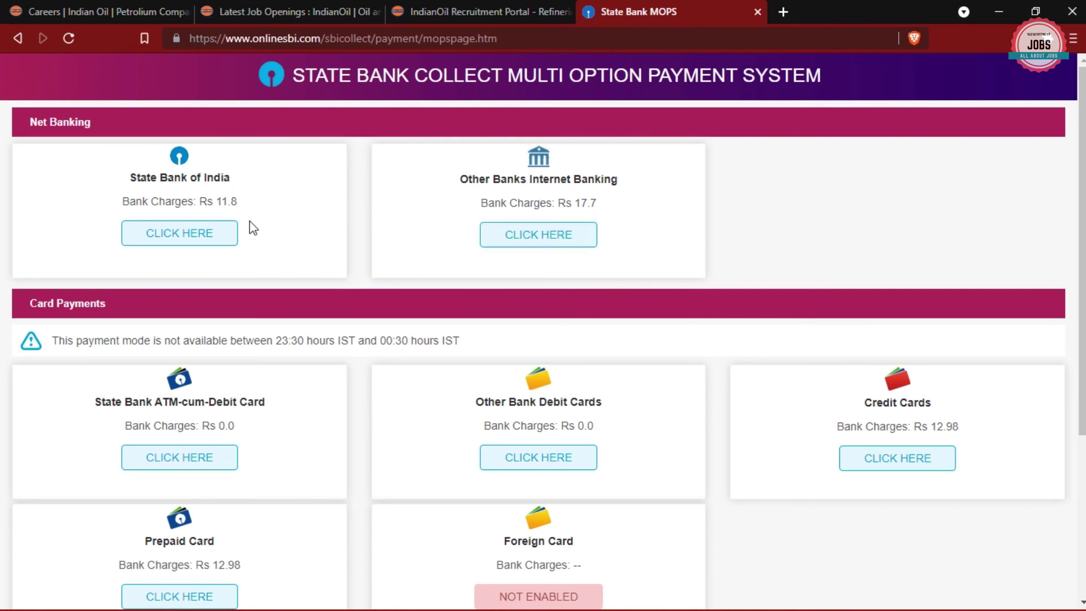
# - Examine the net banking, card and other payment modes with their bank charges
pyautogui.scroll(-4, 325, 243)
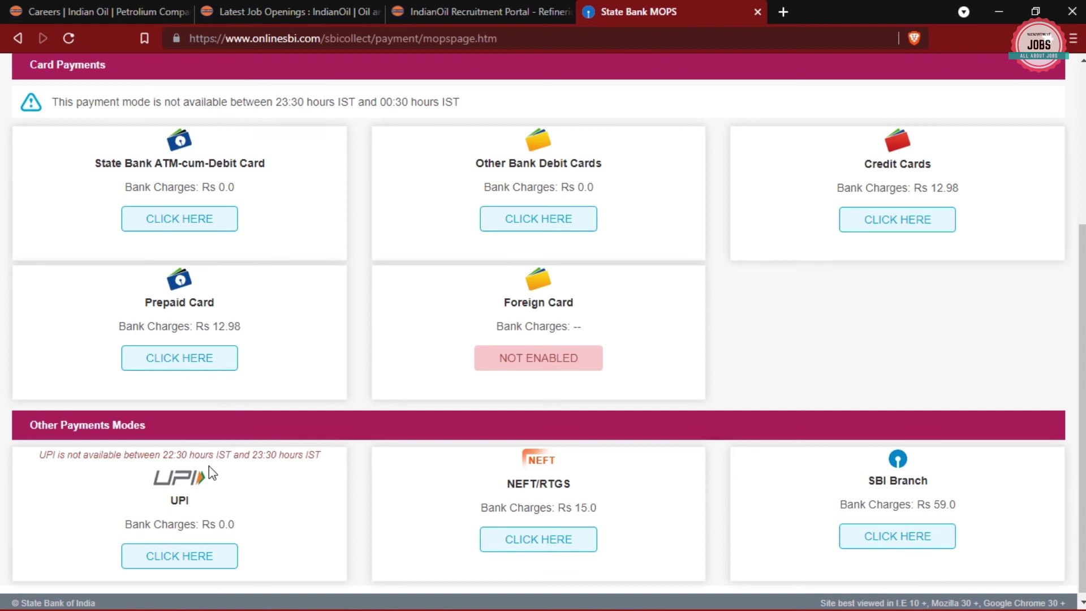
pyautogui.scroll(3, 486, 486)
pyautogui.scroll(-3, 487, 484)
pyautogui.scroll(5, 486, 482)
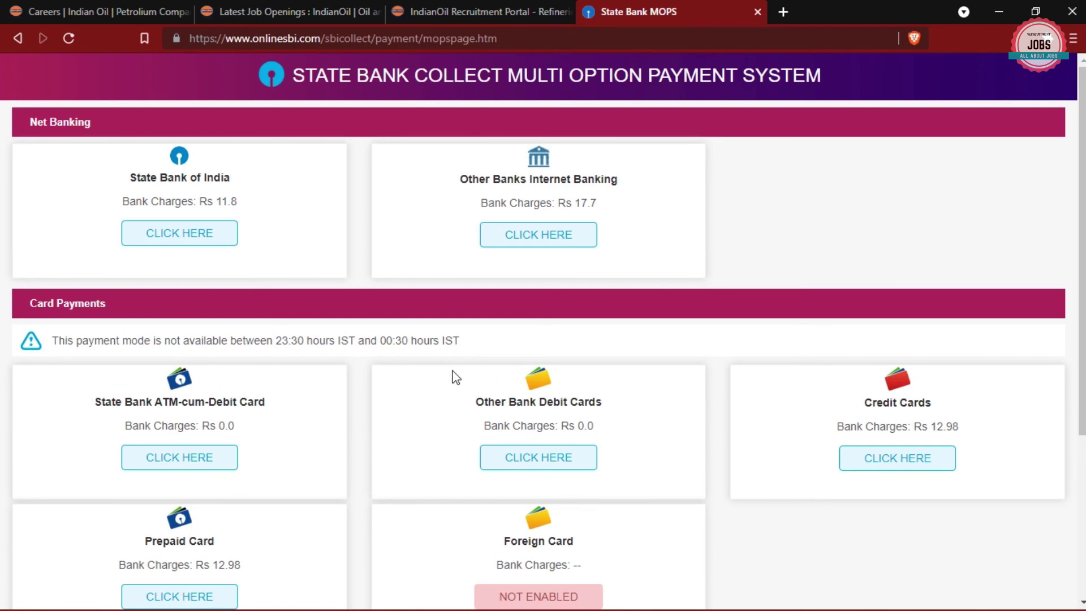
pyautogui.scroll(-1, 566, 362)
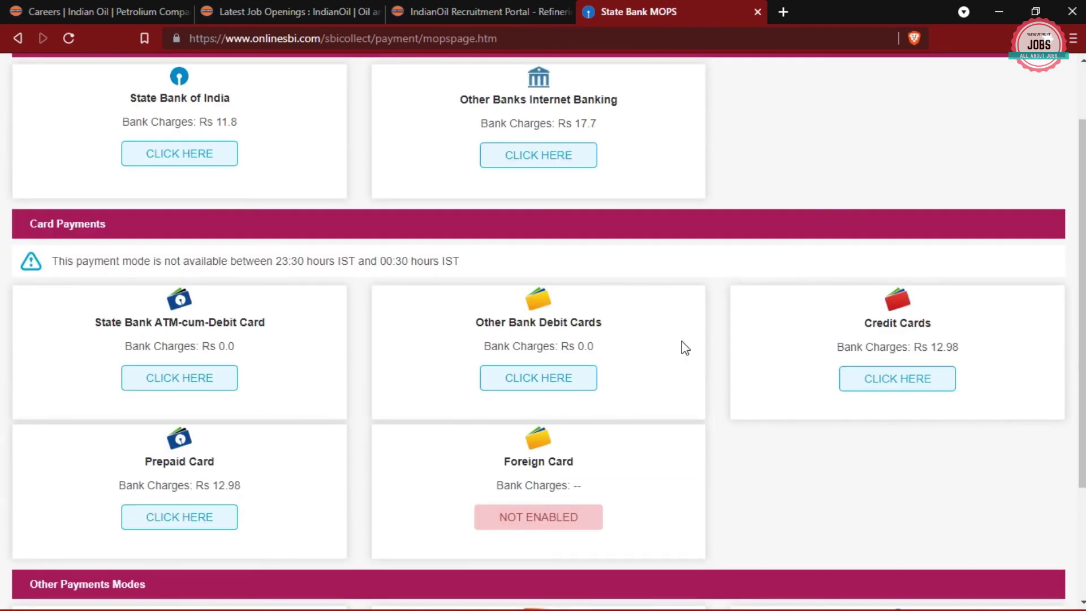